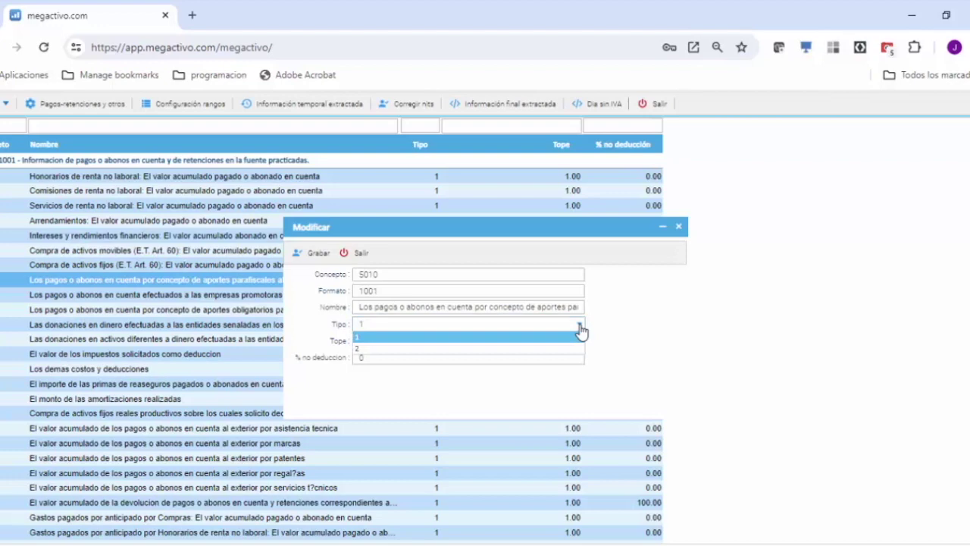
Step: Review the Tipo, Tope and % no deduccion fields of concept 5010 in format 1001, exit without saving and collapse the concept list
left_click(581, 332)
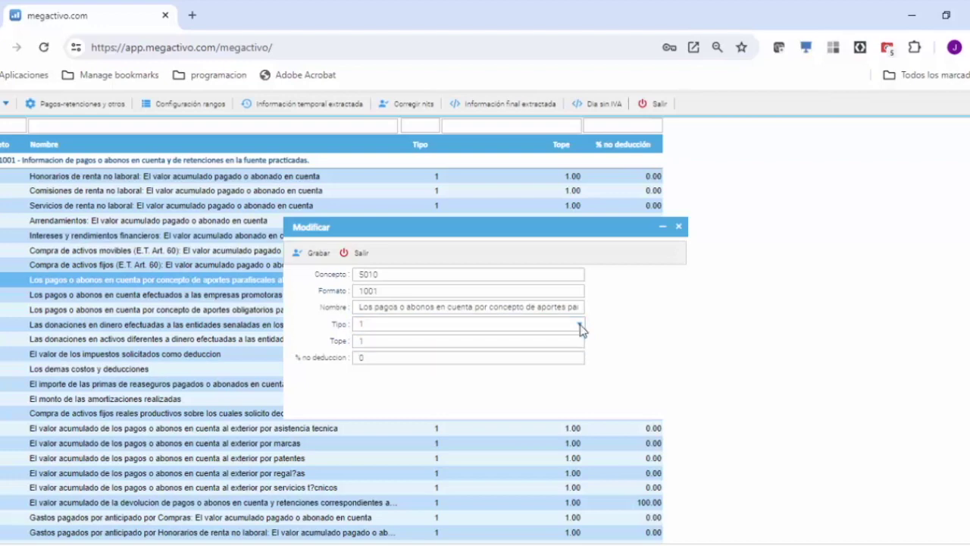
left_click(369, 340)
left_click(340, 341)
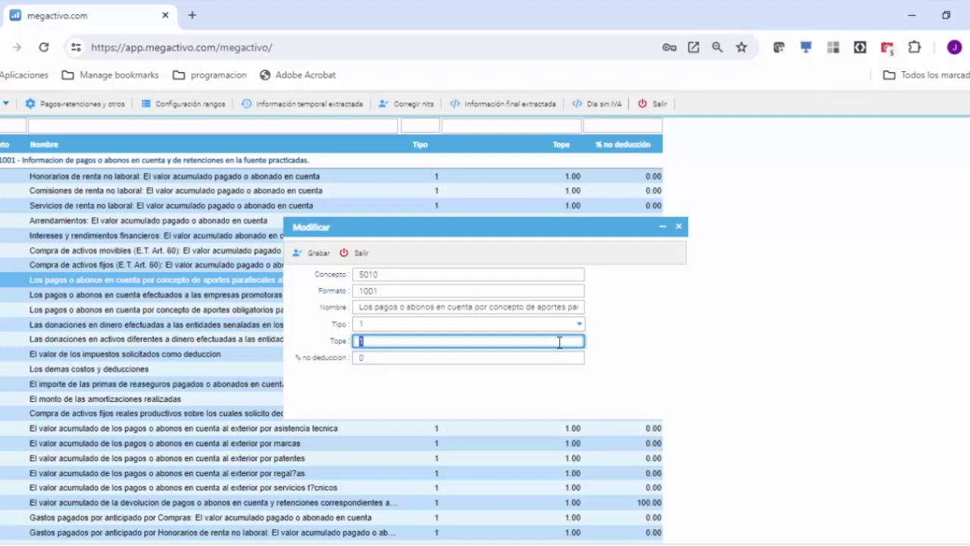
left_click(360, 357)
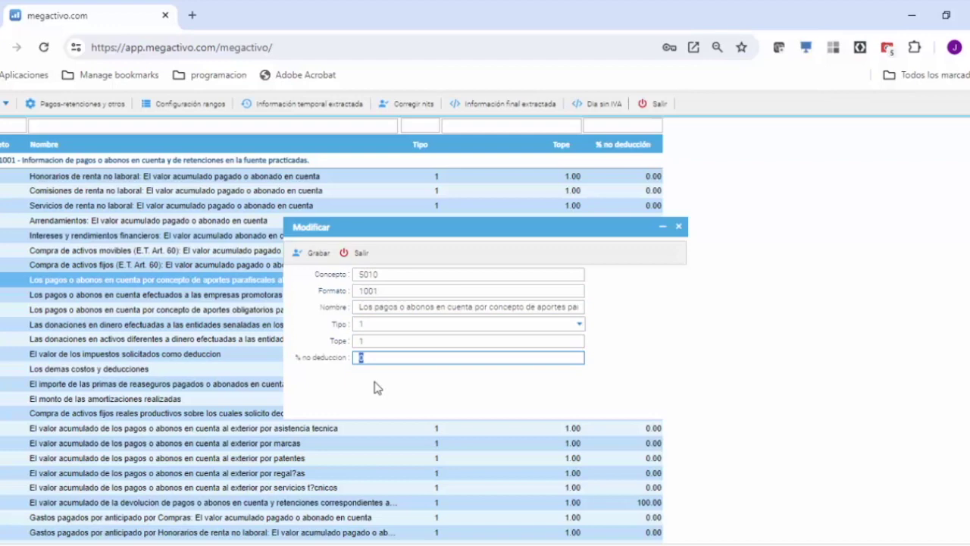
left_click(359, 253)
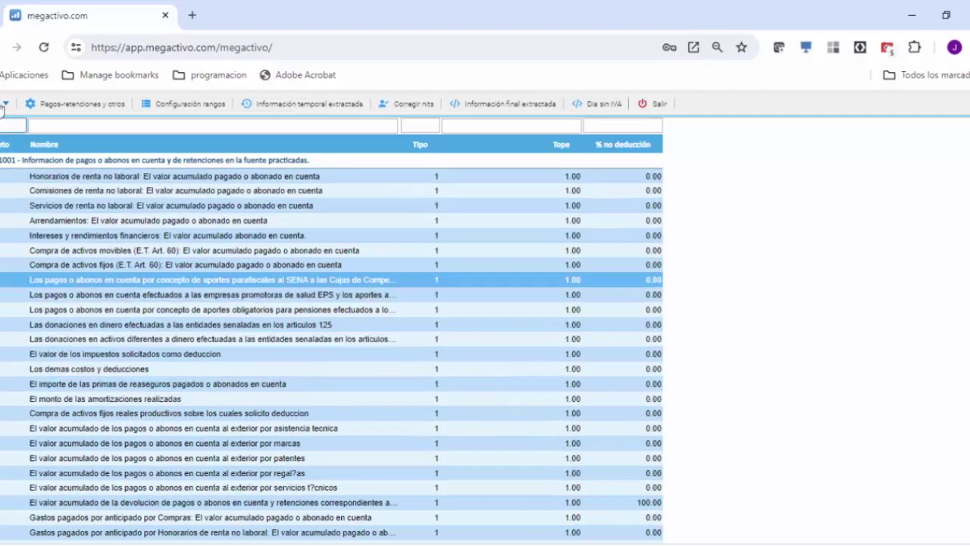
left_click(8, 144)
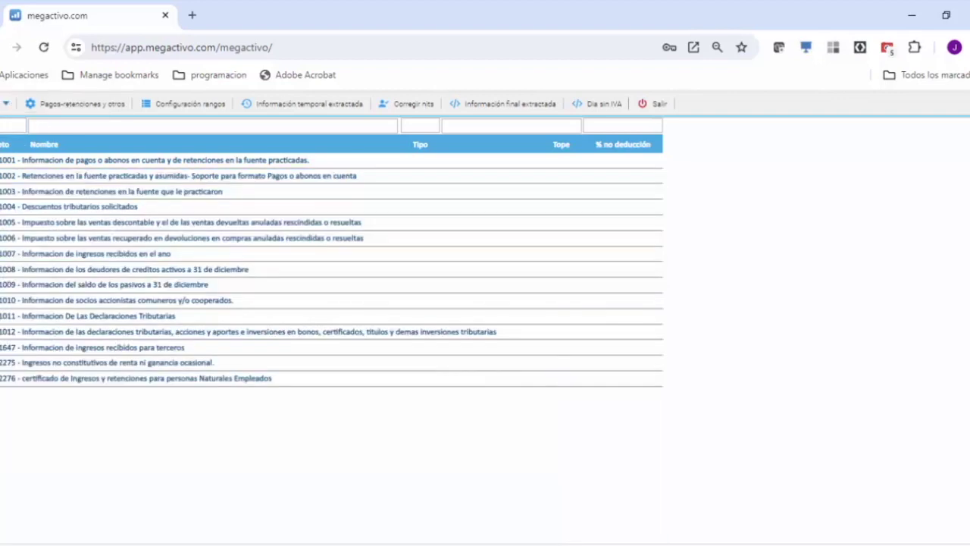
Step: Open the Pagos-retenciones y otros table and look through the retention codes associated with each payment concept
left_click(73, 104)
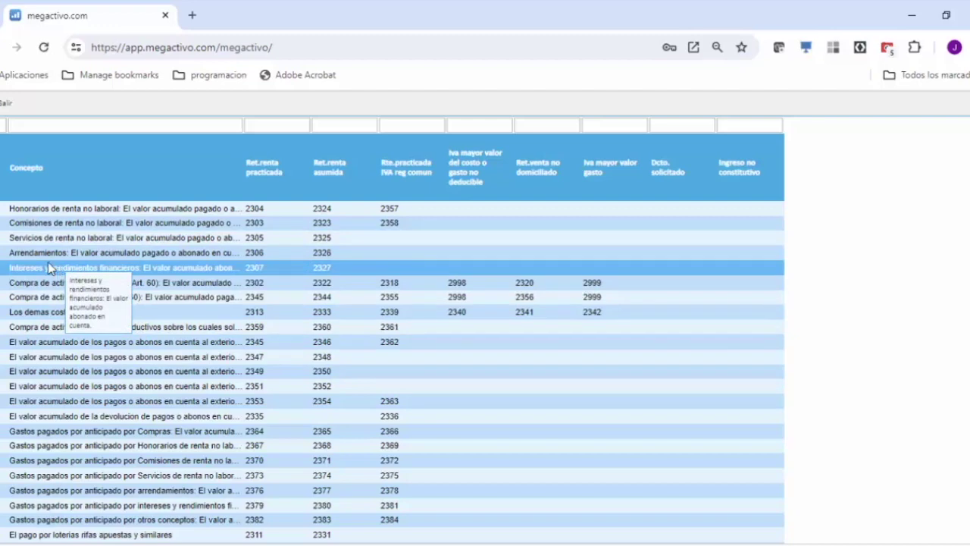
scroll(35, 331, "down", 8)
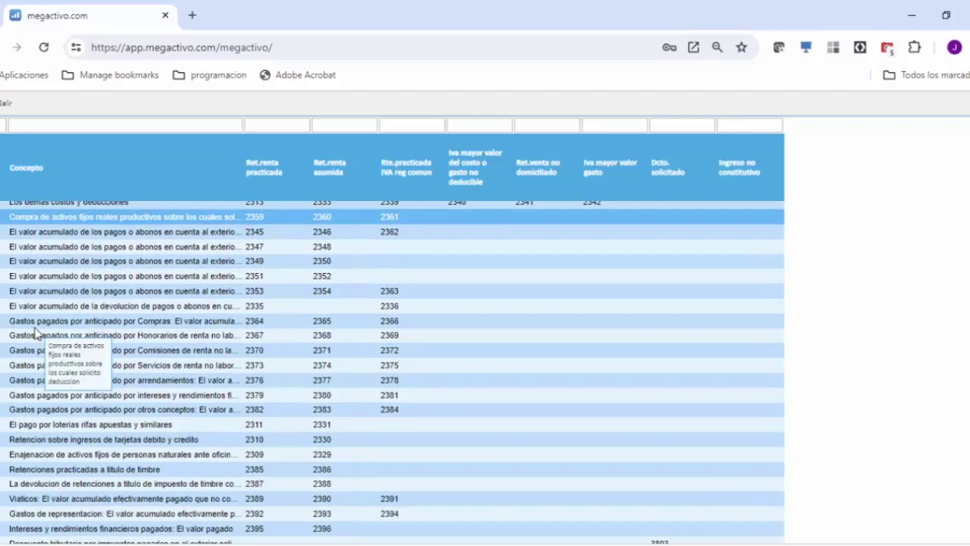
scroll(35, 332, "up", 3)
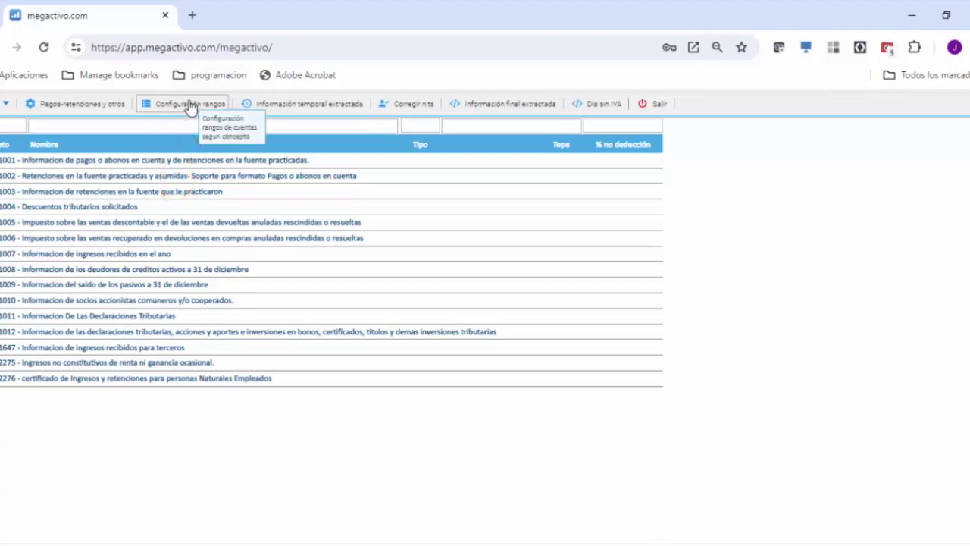
Step: Open the account range configuration and start a new range, bringing up its list of concepts
left_click(190, 104)
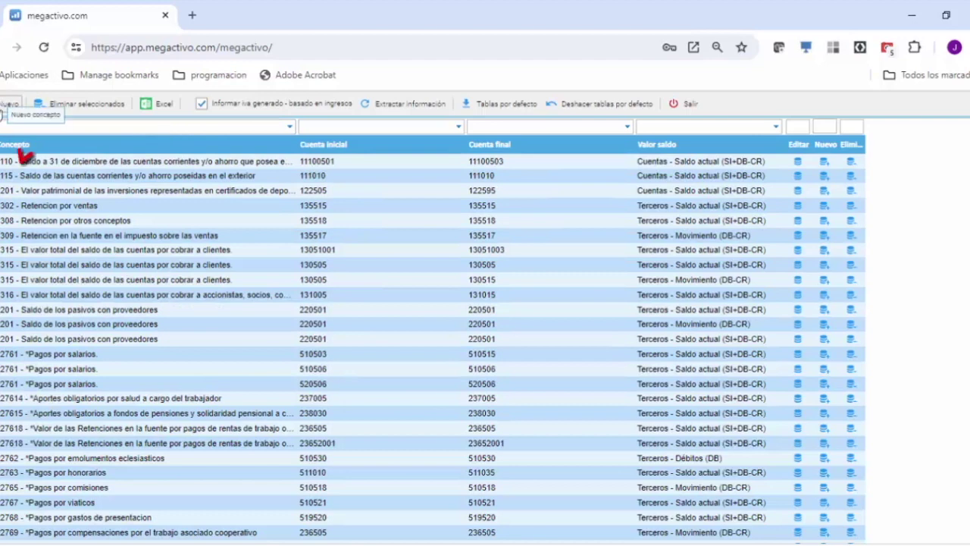
left_click(6, 104)
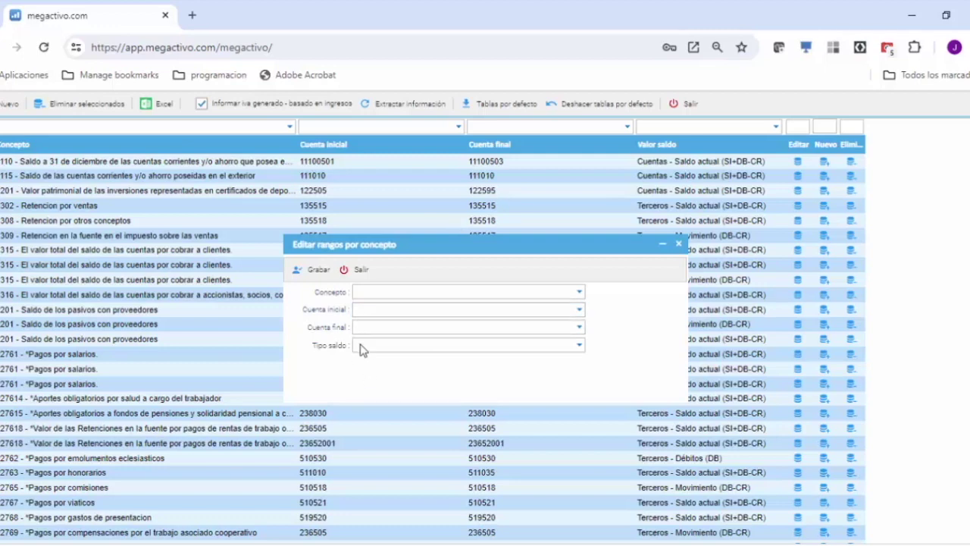
left_click(390, 290)
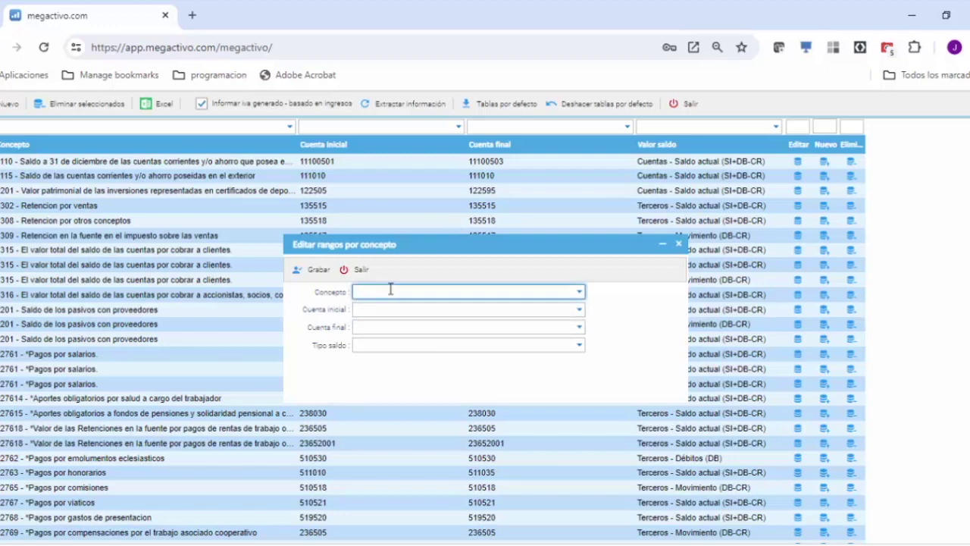
left_click(580, 294)
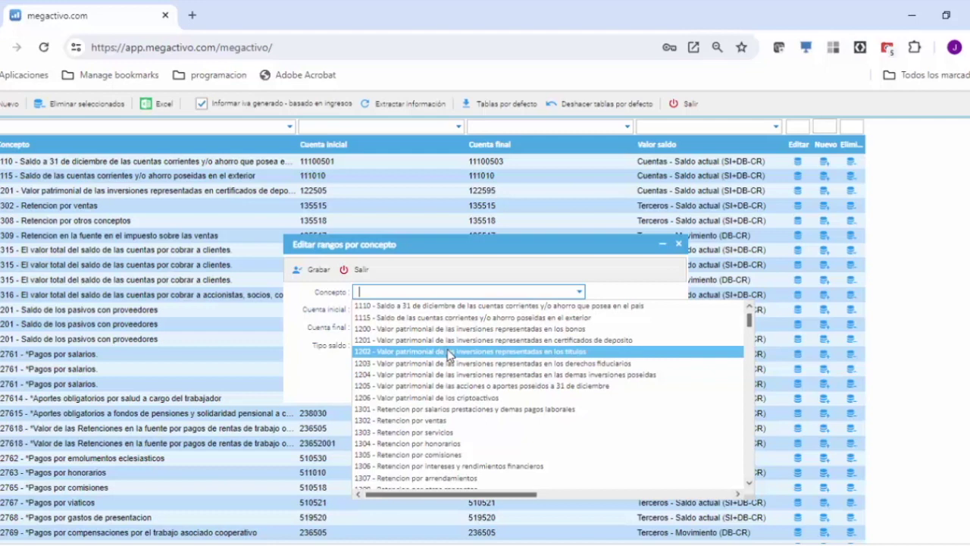
Step: Look through the concepts available for the new range, including the 2276 payment concepts and the income withholding concepts
scroll(424, 371, "down", 8)
scroll(419, 390, "down", 3)
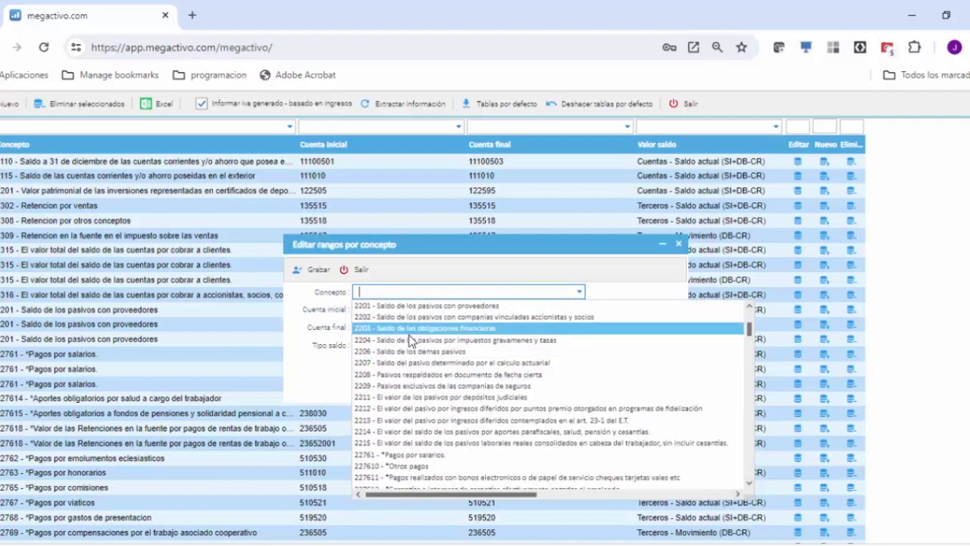
scroll(419, 390, "down", 5)
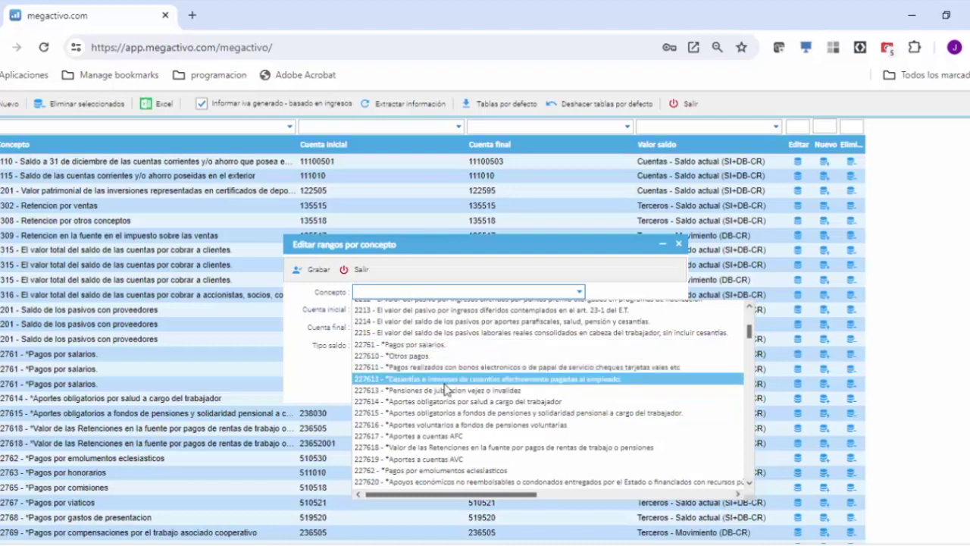
key("Up")
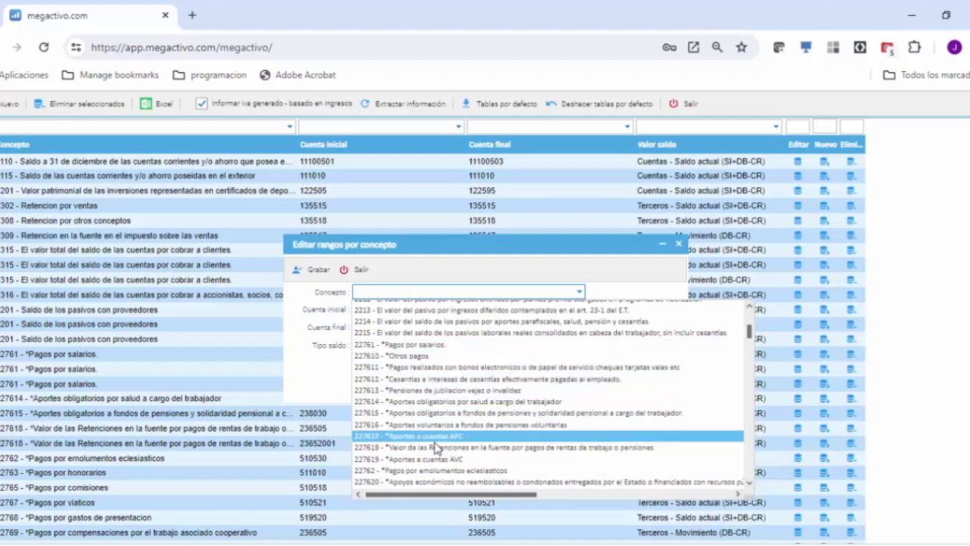
scroll(436, 447, "down", 3)
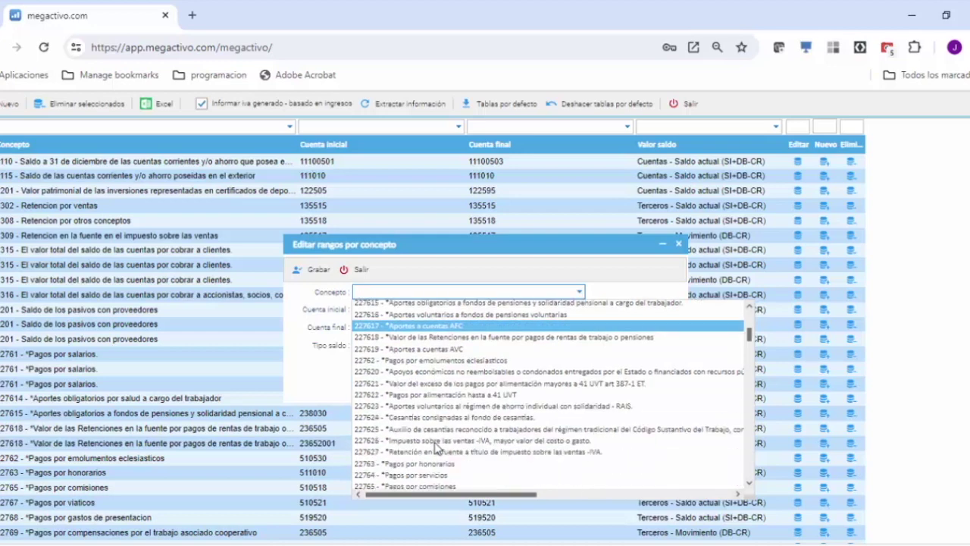
scroll(436, 448, "down", 5)
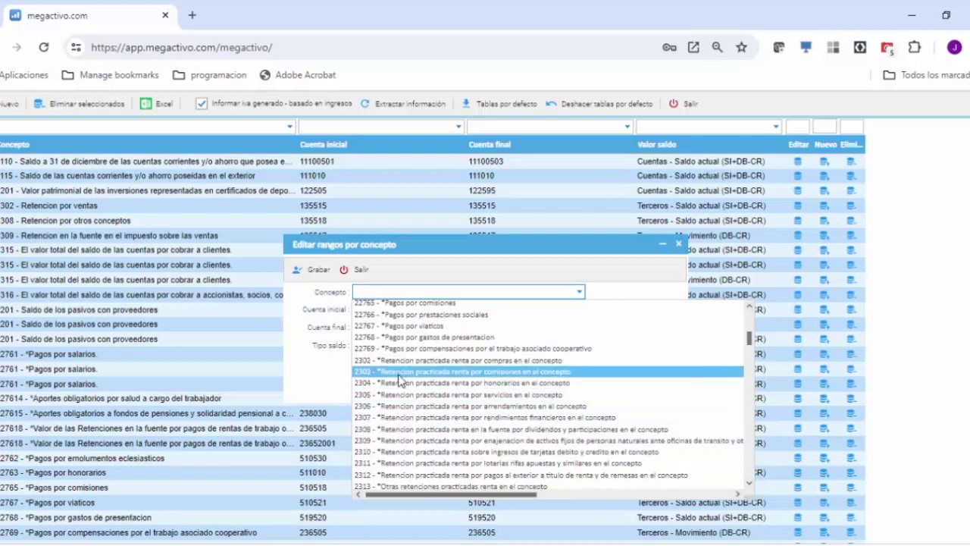
scroll(436, 455, "down", 1)
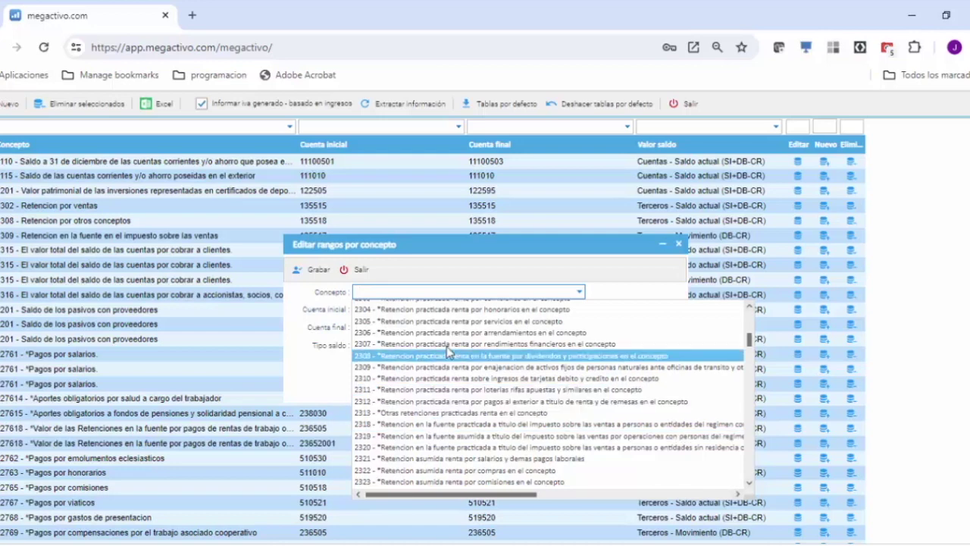
scroll(447, 400, "up", 2)
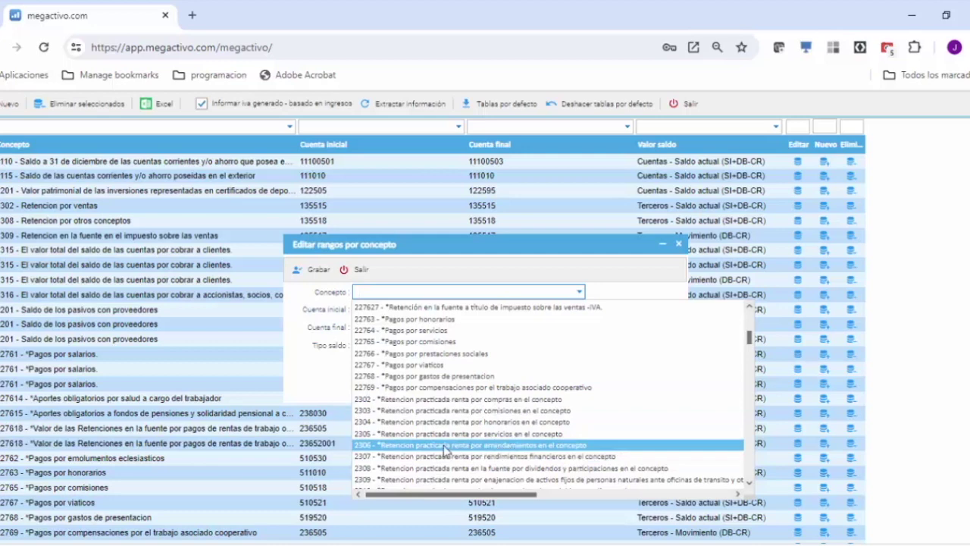
scroll(446, 447, "up", 5)
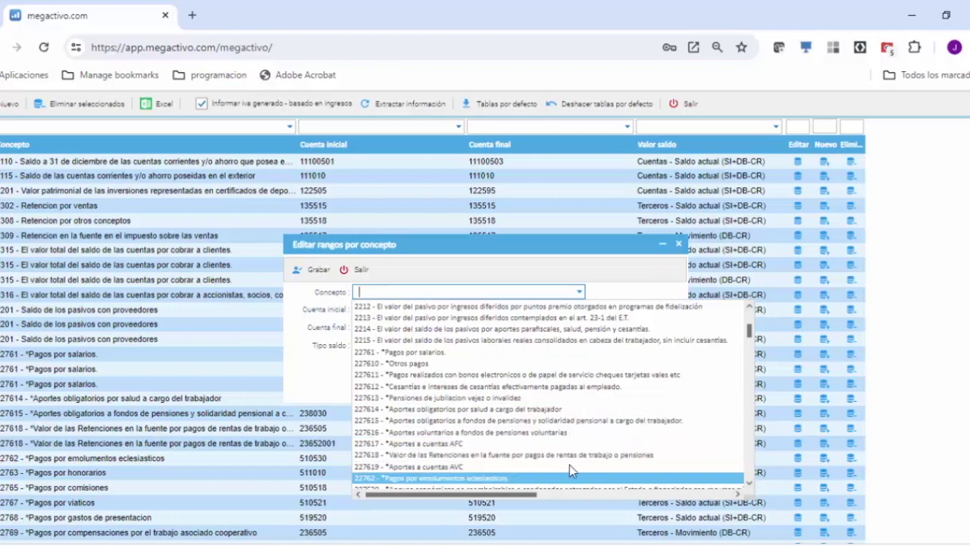
scroll(451, 436, "up", 5)
scroll(452, 435, "up", 2)
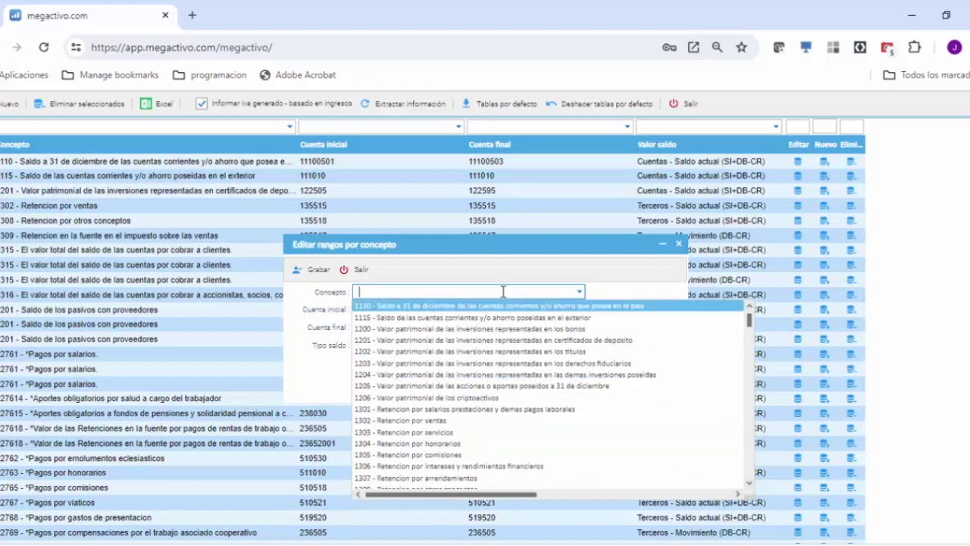
Step: Set the new range's concept to 2305 - *Retencion practicada renta por servicios
scroll(477, 353, "down", 5)
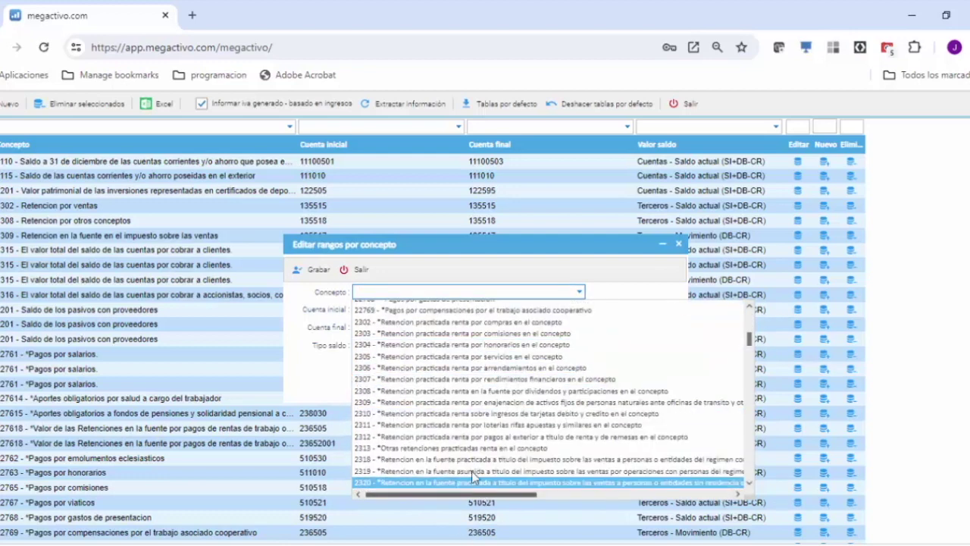
left_click(453, 357)
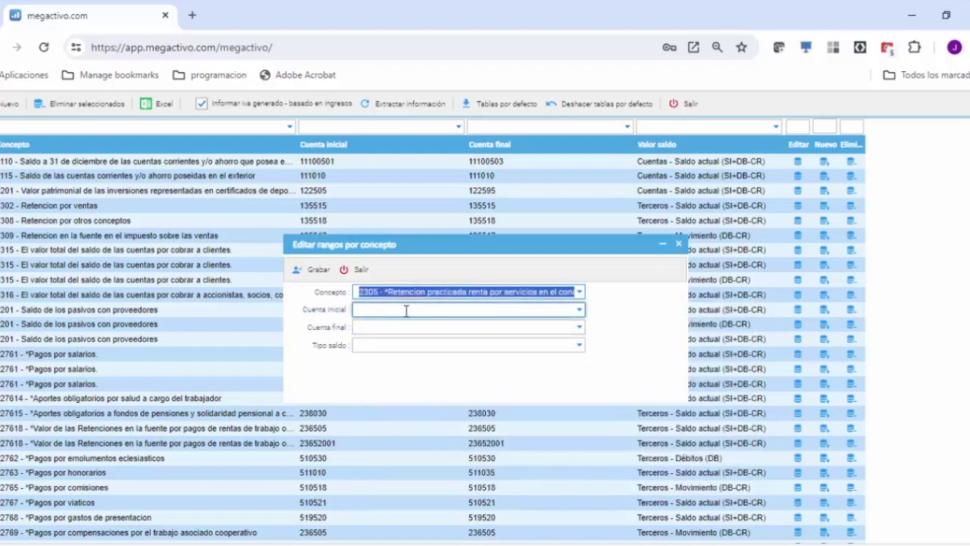
Step: Look through the accounts offered for Cuenta inicial and Cuenta final without choosing any
left_click(580, 310)
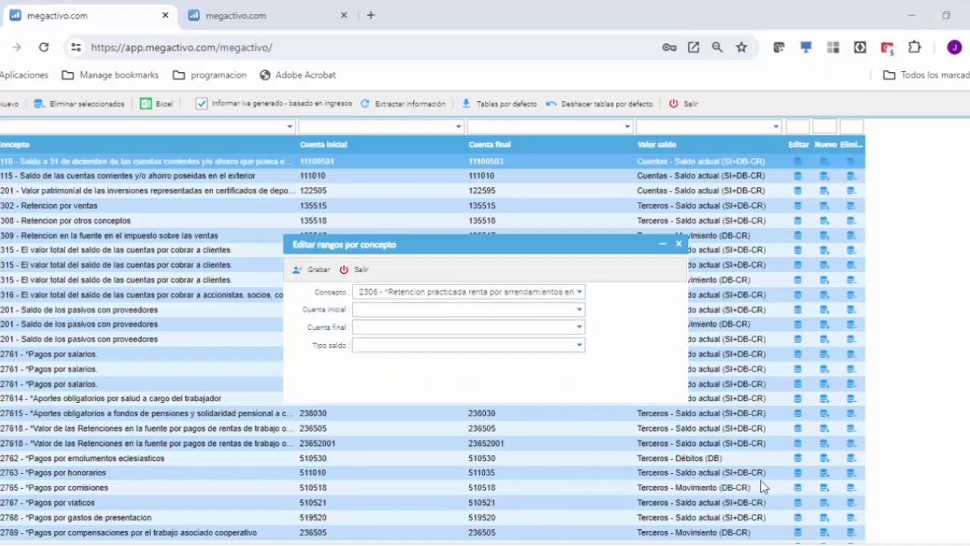
left_click(580, 313)
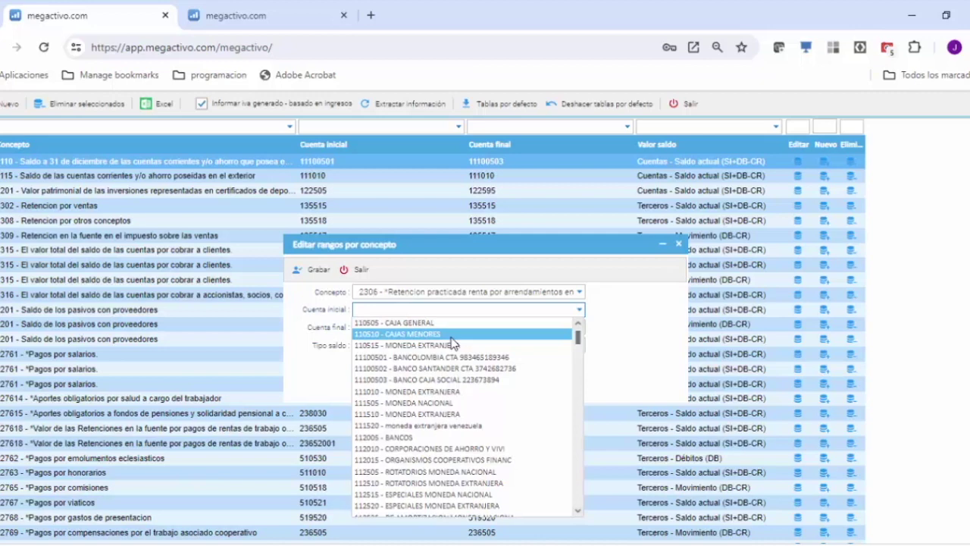
left_click(581, 328)
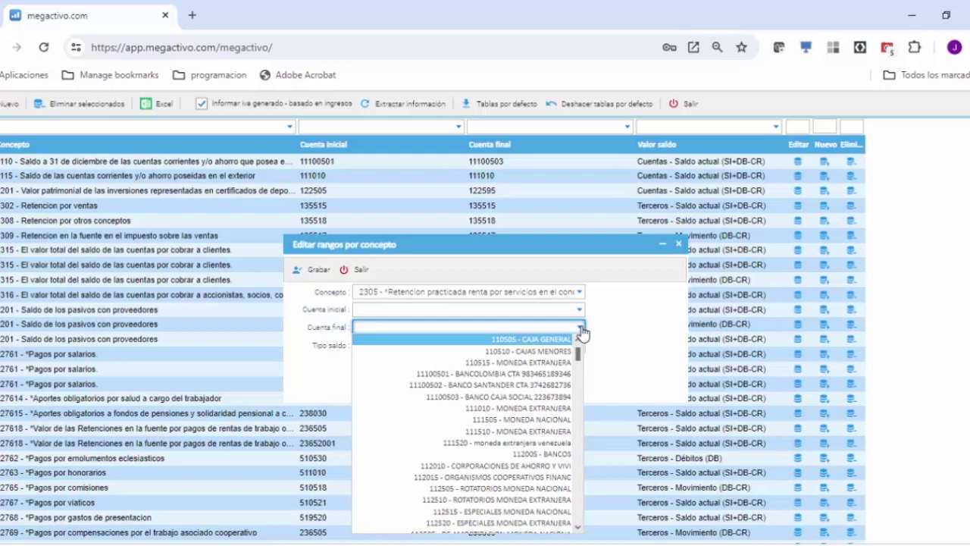
left_click(581, 330)
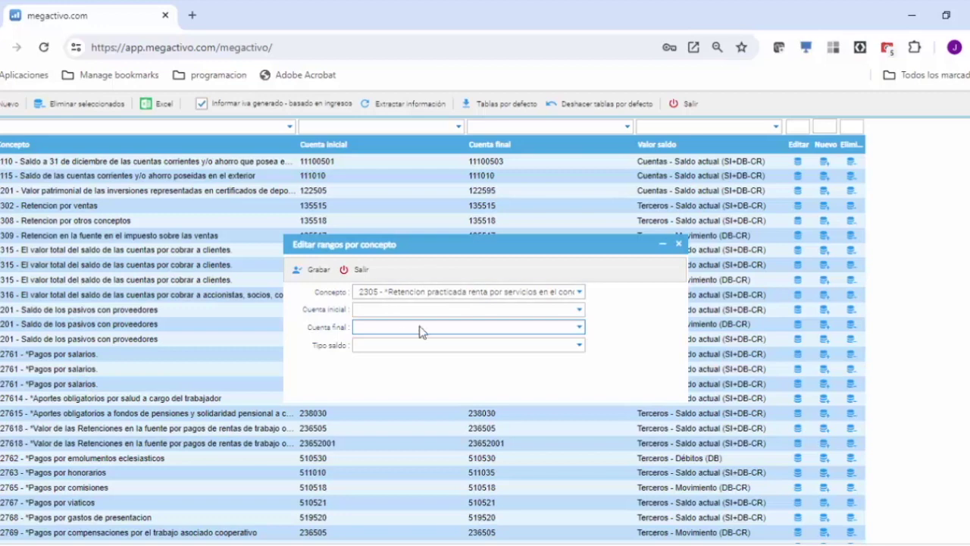
left_click(581, 311)
left_click(581, 311)
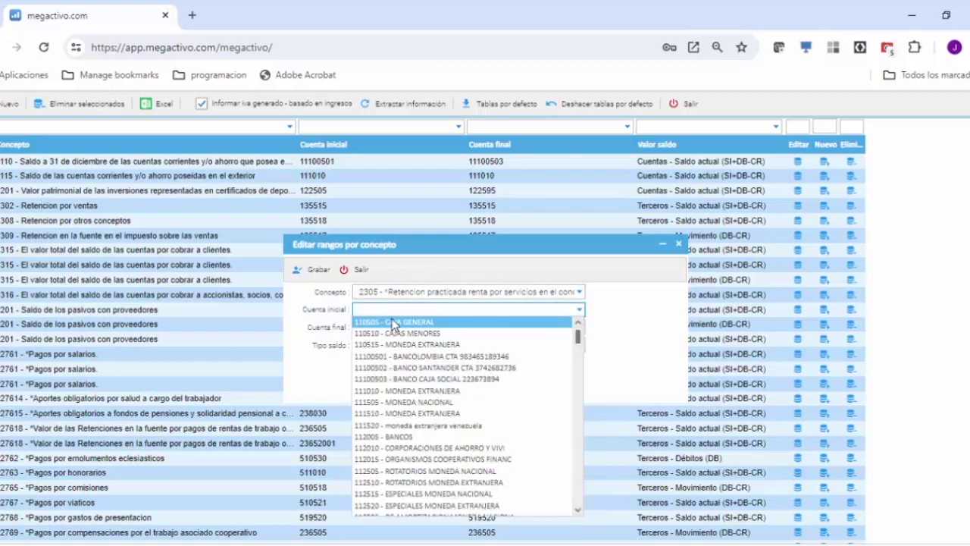
scroll(447, 429, "down", 5)
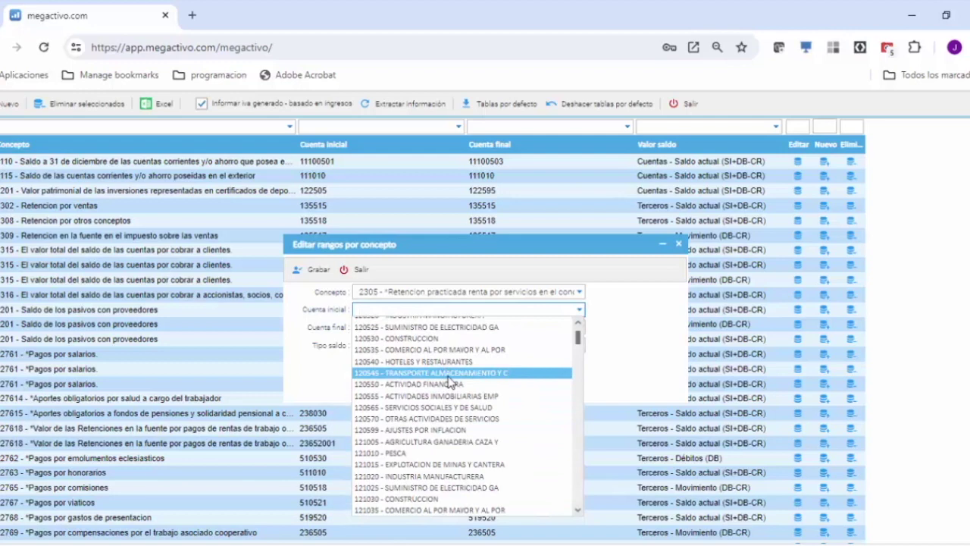
left_click(580, 311)
left_click(370, 309)
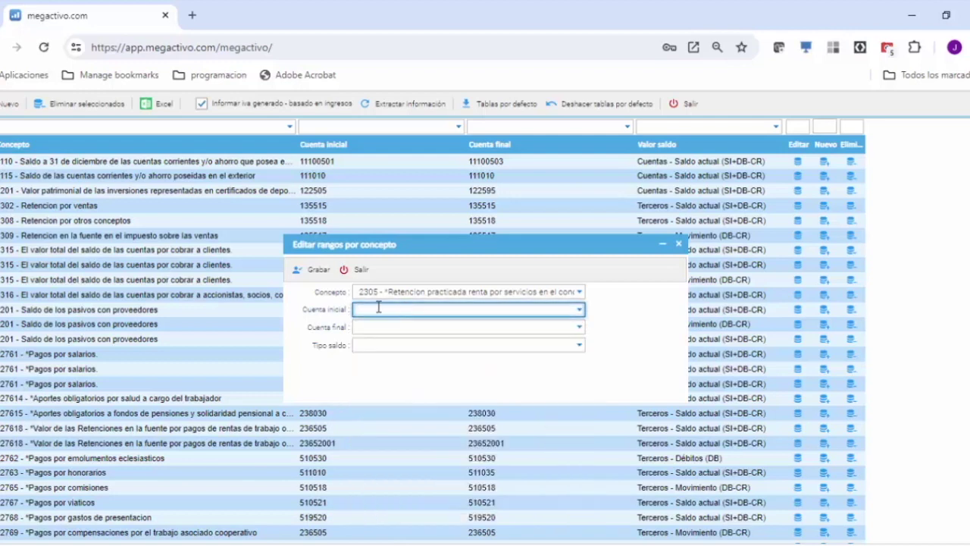
Step: Set Cuenta inicial to 112505 - ROTATORIOS MONEDA NACIONAL and Cuenta final to 112510 - ROTATORIOS MONEDA EXTRANJERA
left_click(580, 310)
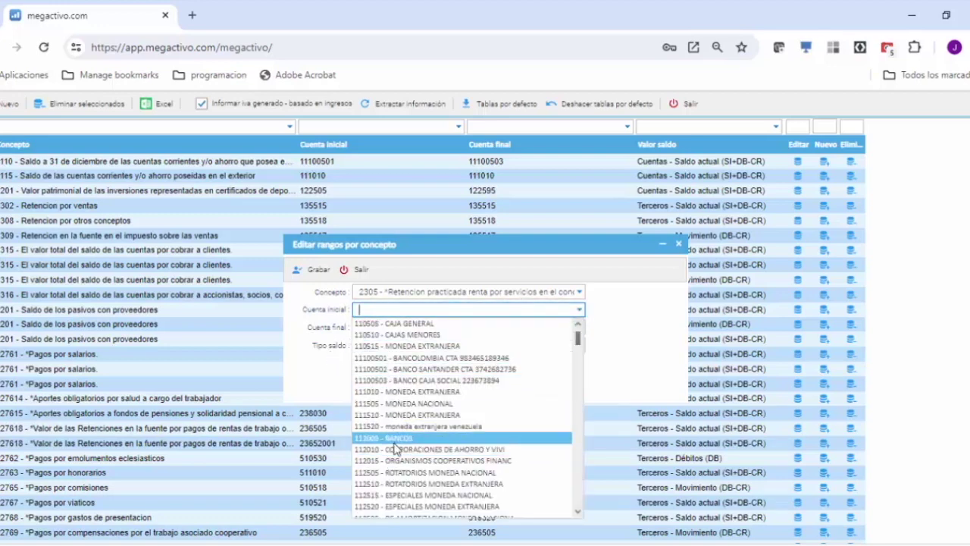
left_click(395, 477)
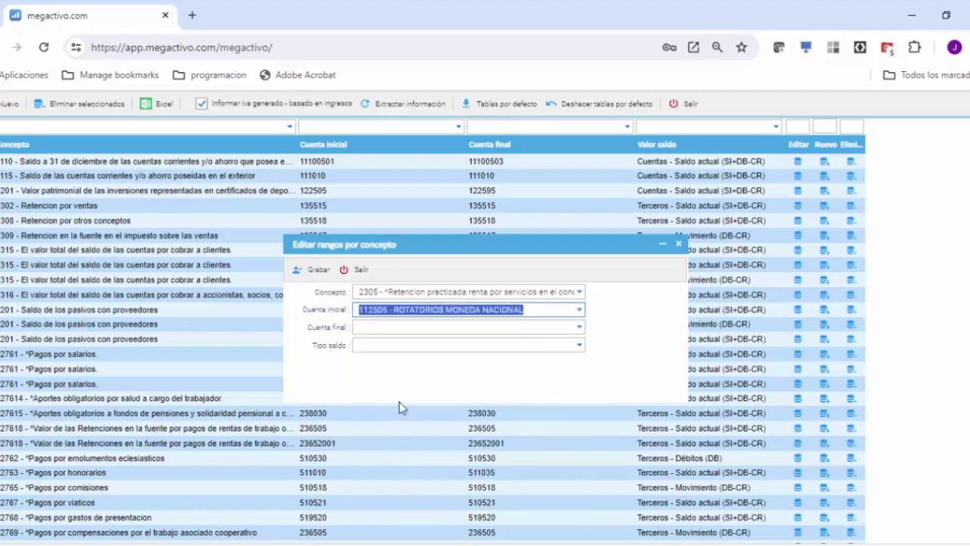
left_click(580, 329)
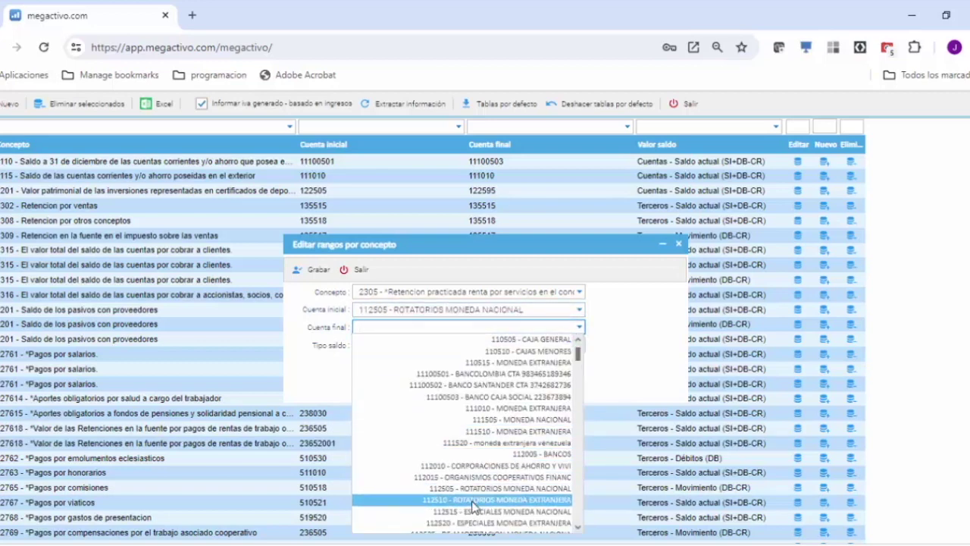
left_click(473, 500)
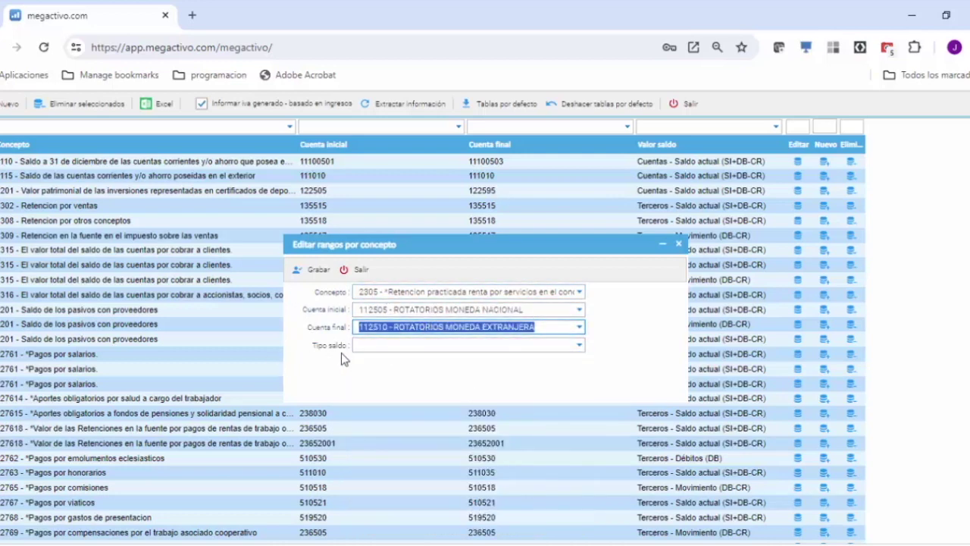
Step: Set the new range's Tipo saldo to Terceros - Saldo actual (SI+DB-CR) and exit the range editor without saving
left_click(580, 348)
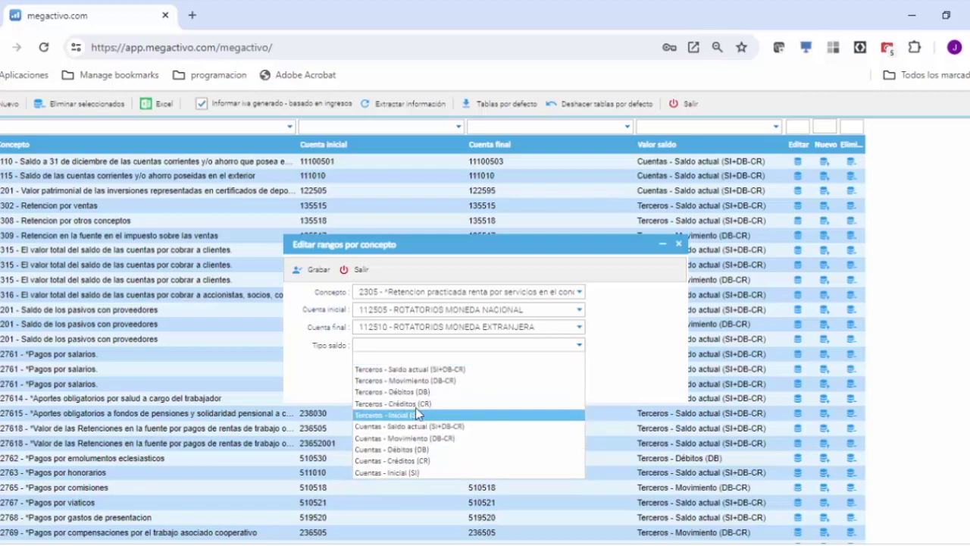
left_click(429, 370)
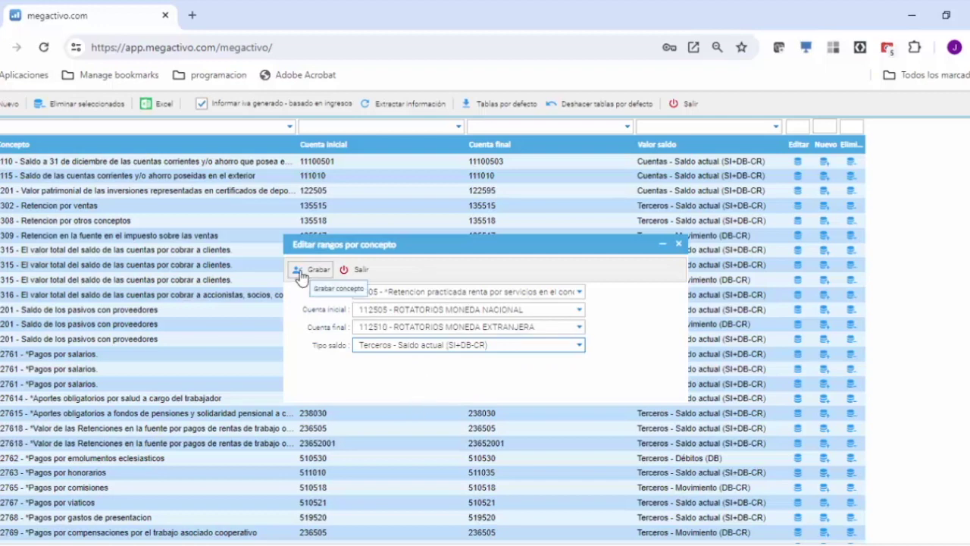
left_click(345, 269)
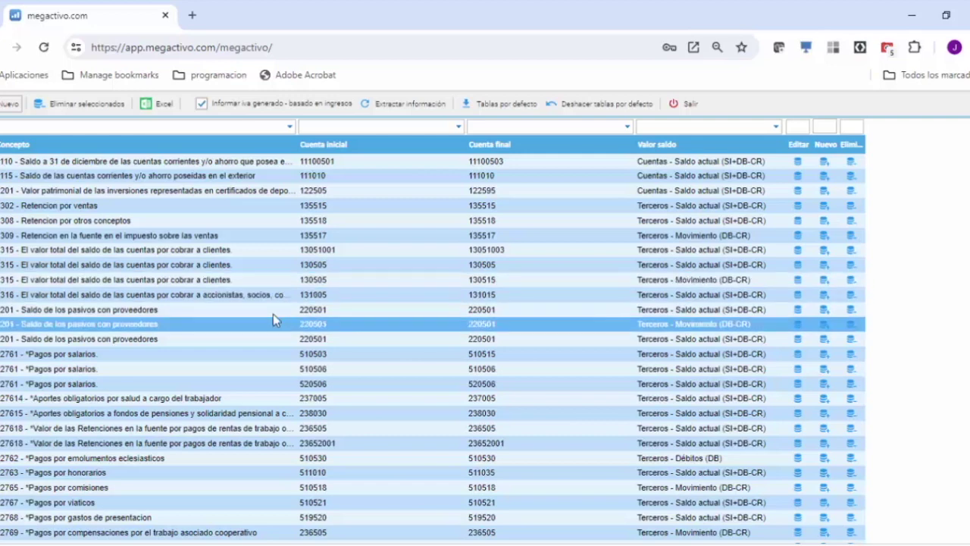
Step: Select the consecutive ranges from cuentas por cobrar a clientes (13051001) to the last pasivos con proveedores row, without deleting them, and clear that selection
left_click(160, 243)
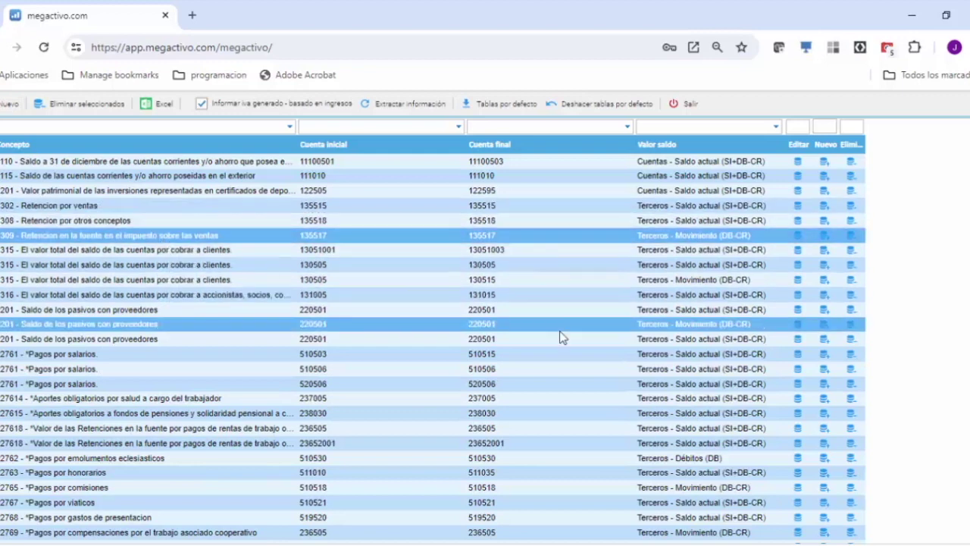
left_click(210, 344)
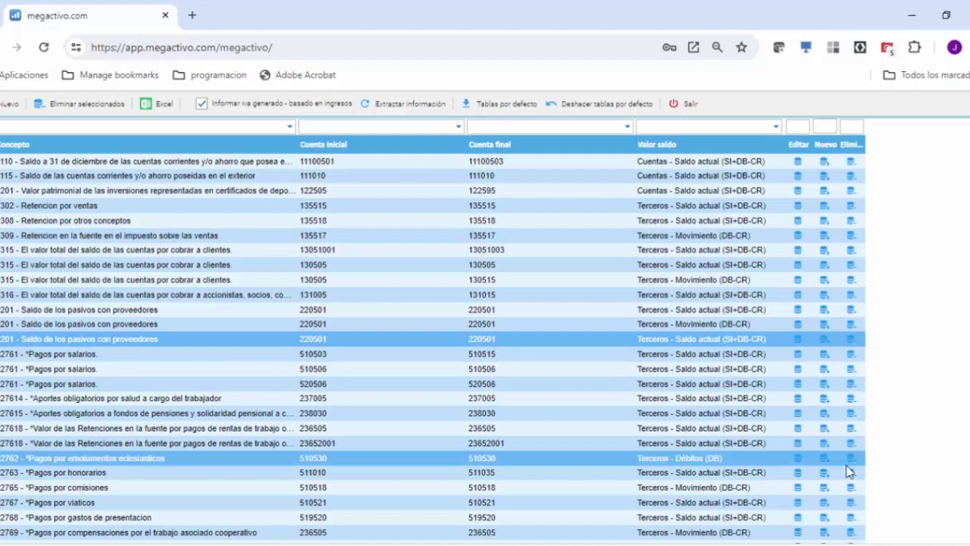
key("shift+Up")
key("shift+Up")
key("shift+Up")
key("shift+Up")
key("shift+Up")
key("shift+Up")
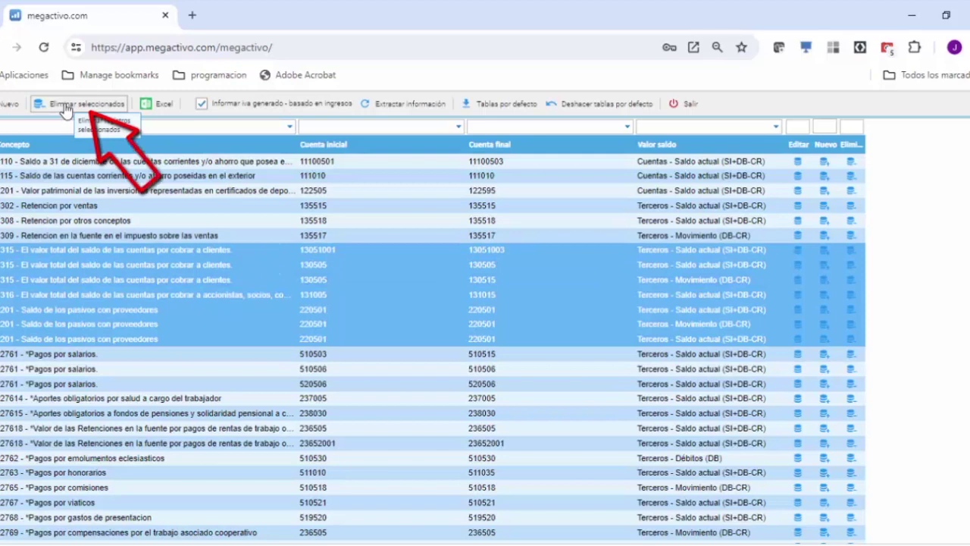
left_click(160, 383)
left_click(394, 310, "ctrl")
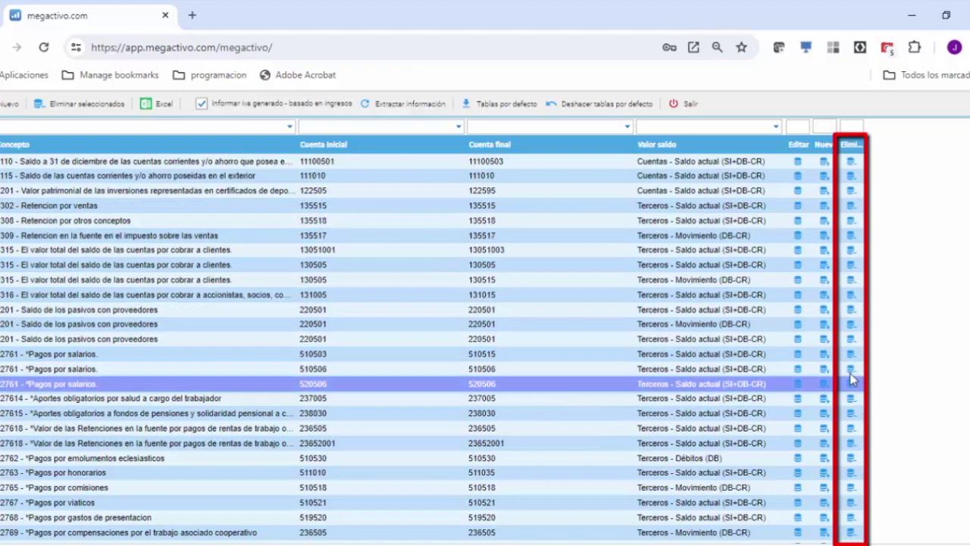
Step: View the blank new-range form and the editing form of range 1316, leaving both without saving
left_click(824, 242)
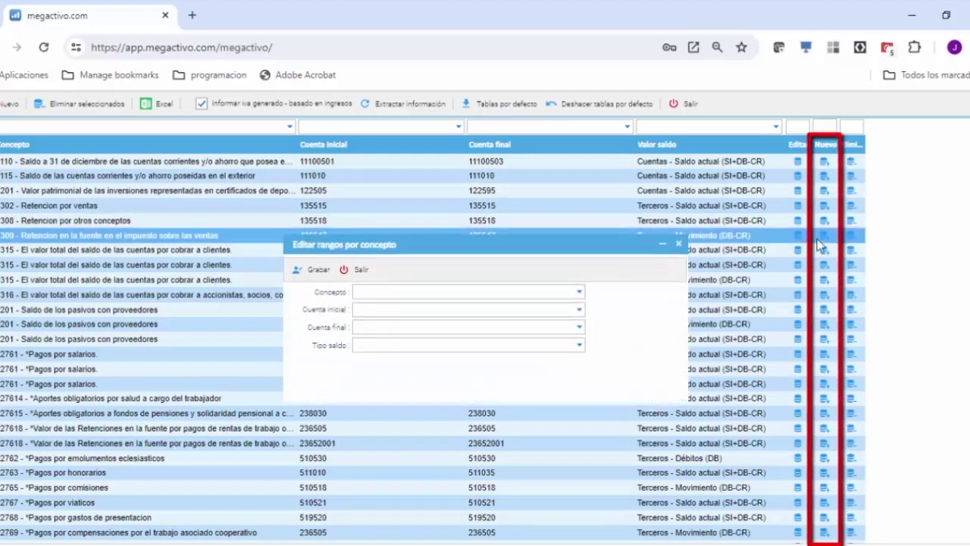
left_click(357, 270)
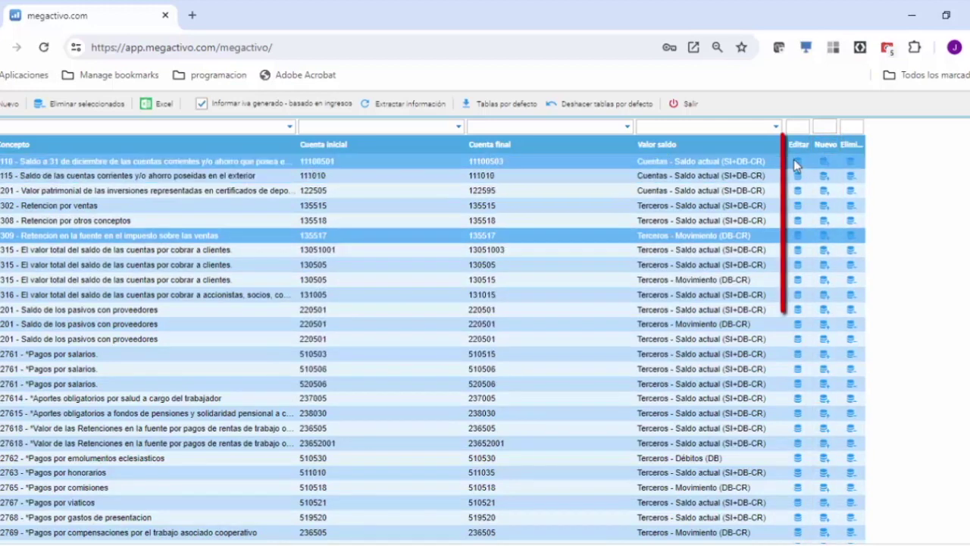
left_click(798, 295)
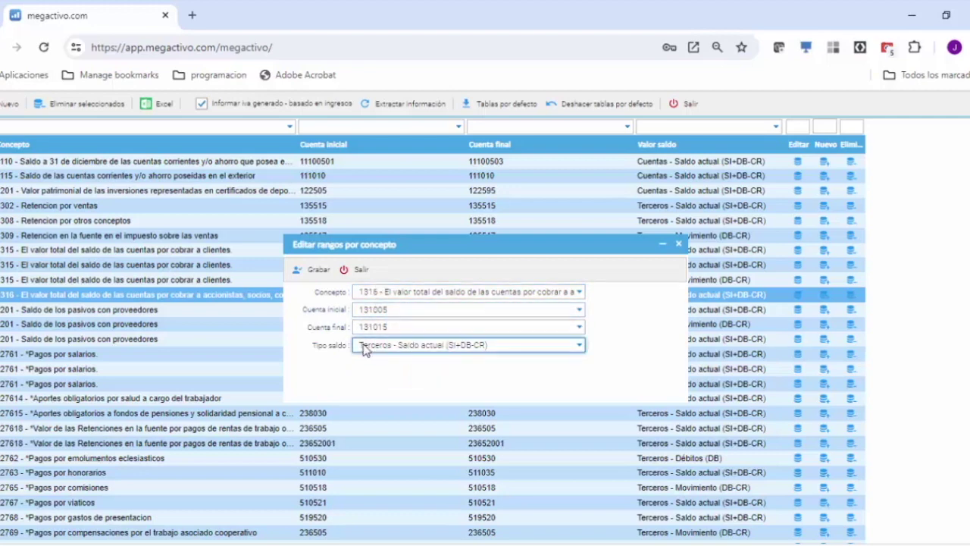
left_click(357, 272)
left_click(494, 324)
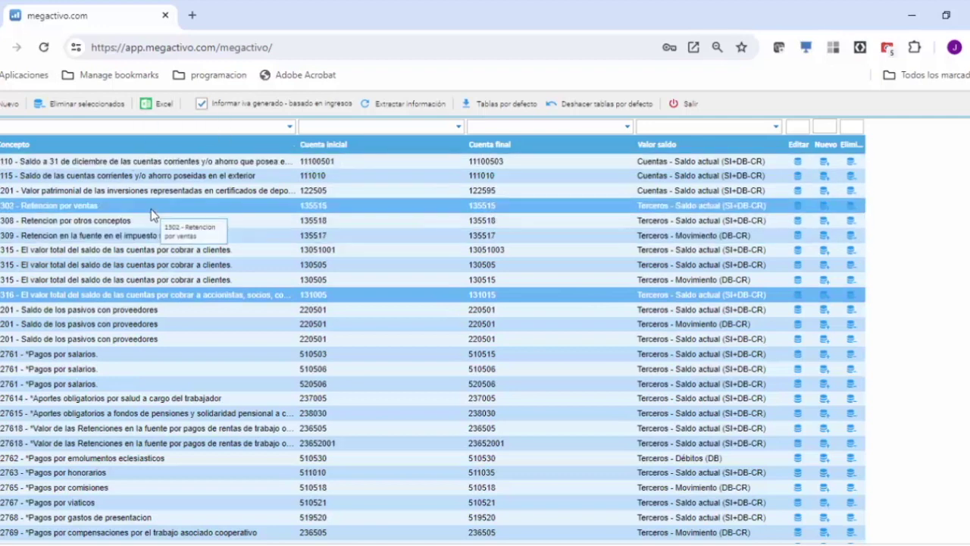
key("shift+Down")
key("shift+Up")
left_click(336, 400, "ctrl")
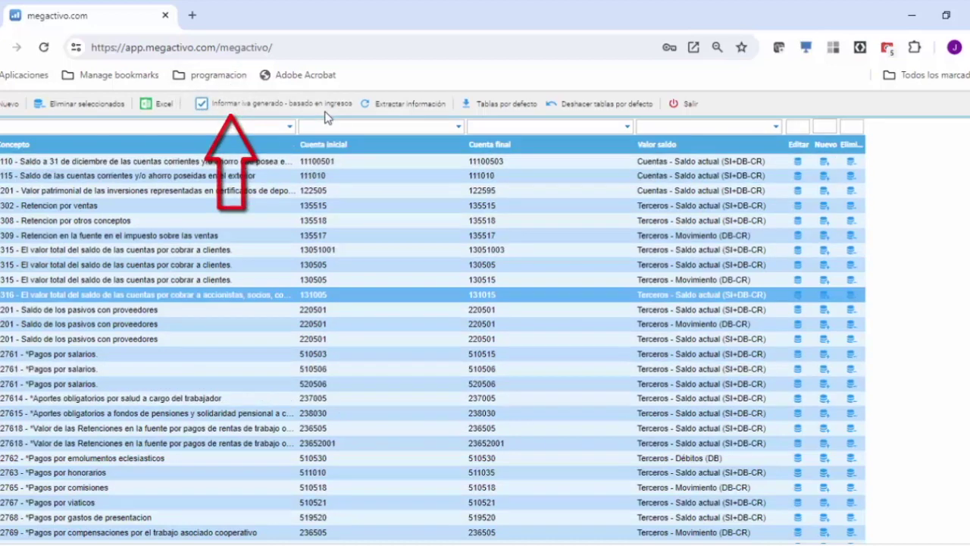
Step: Extract the information with Informar iva generado - basado en ingresos enabled, and exit the range configuration
left_click(201, 105)
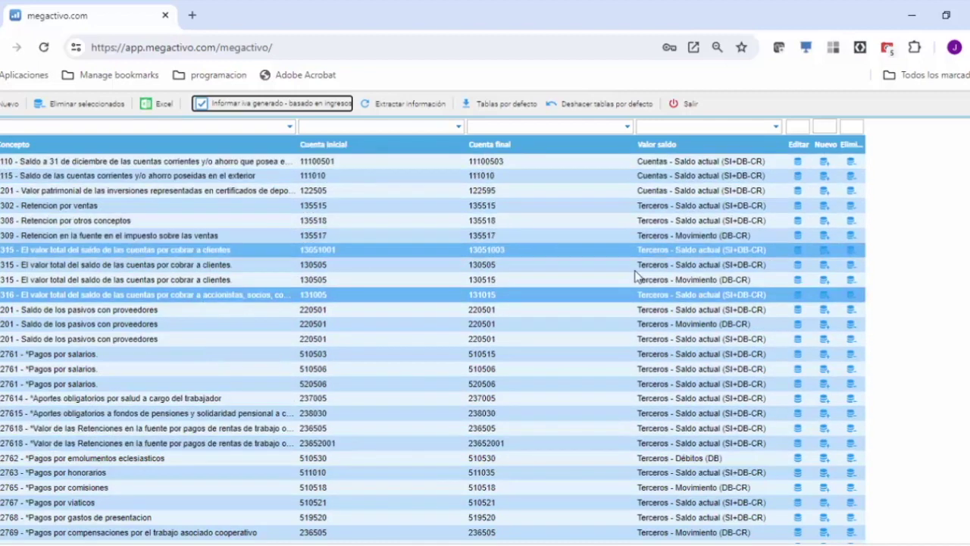
left_click(395, 105)
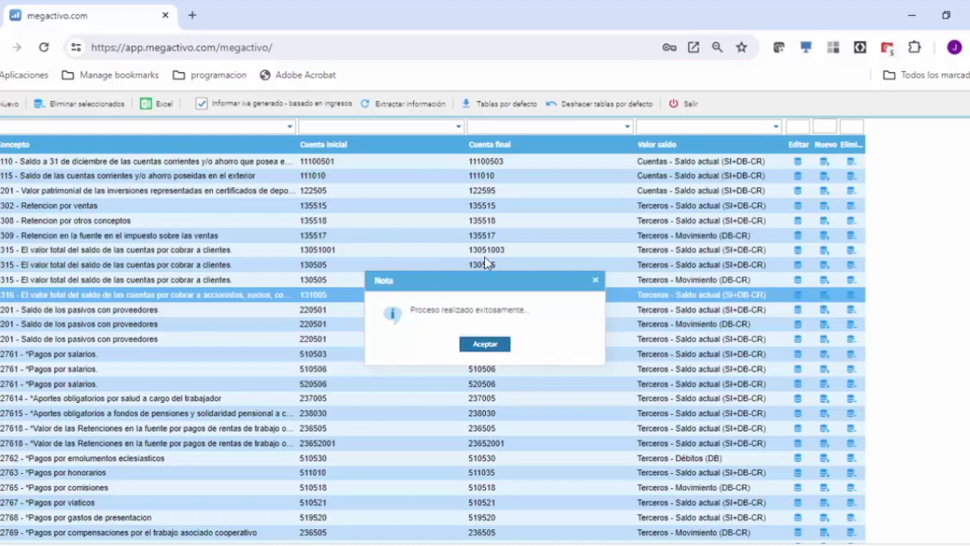
left_click(483, 344)
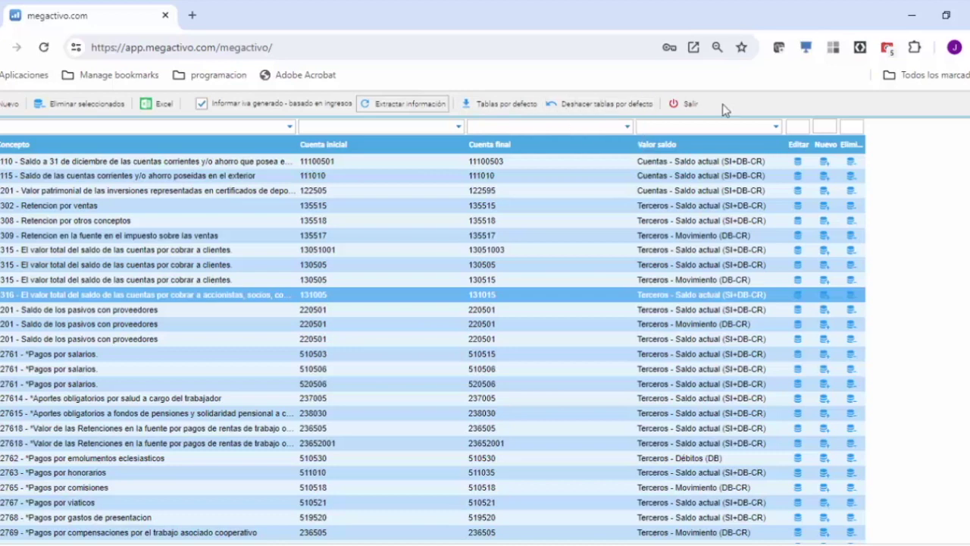
left_click(684, 105)
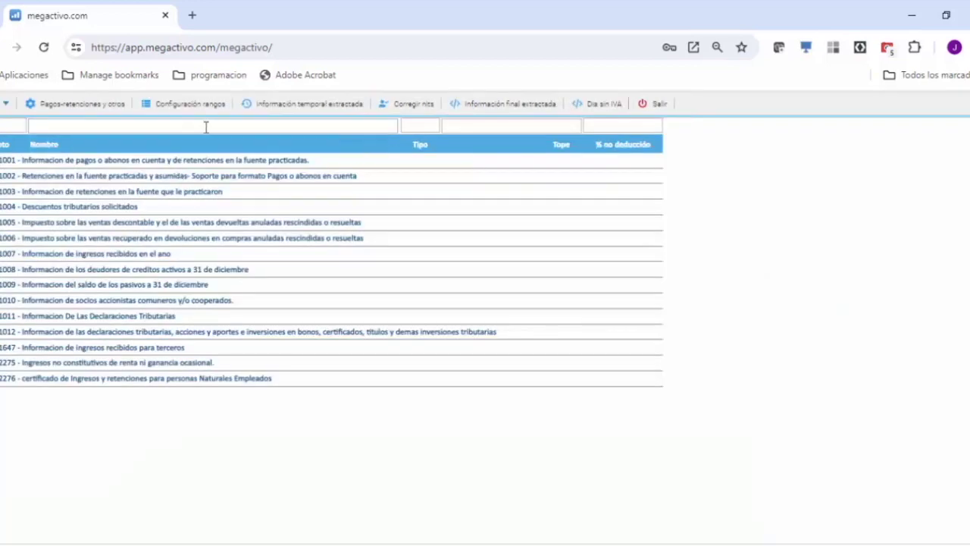